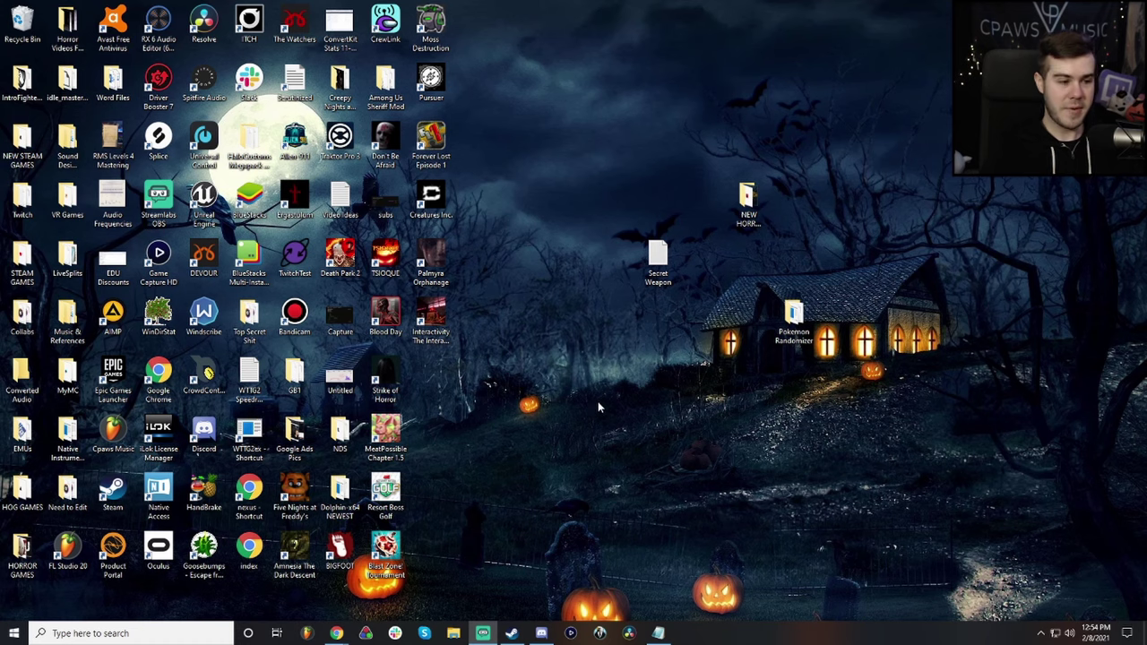
# Search Windows for 'xbox' and launch Xbox Console Companion.
pyautogui.click(135, 633)
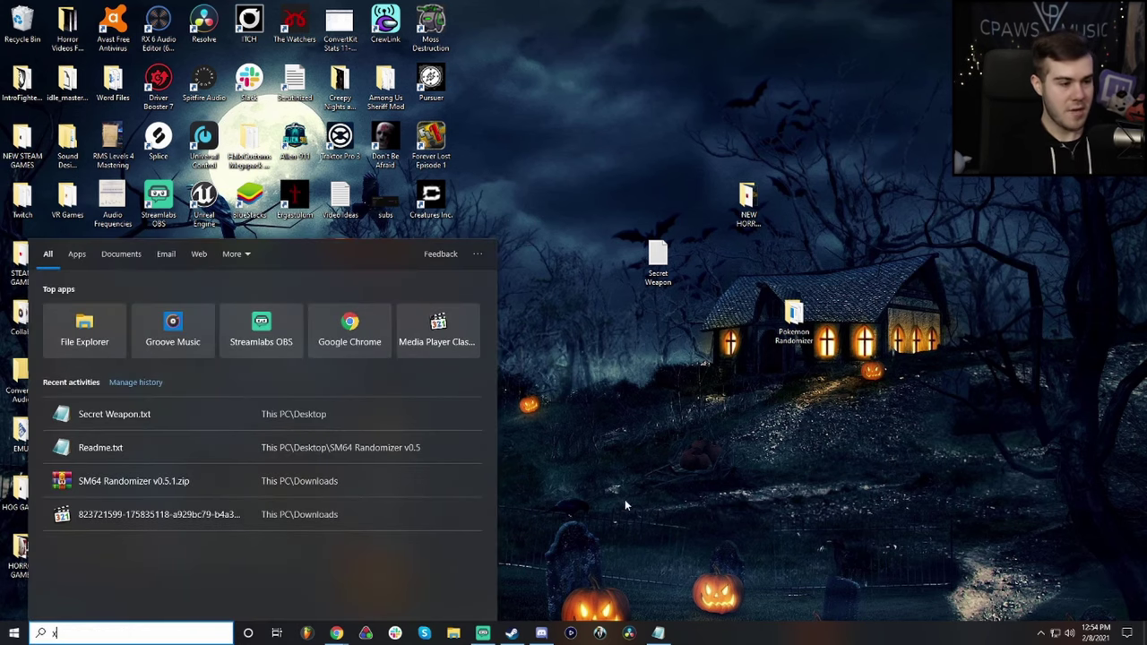
pyautogui.write('xbox')
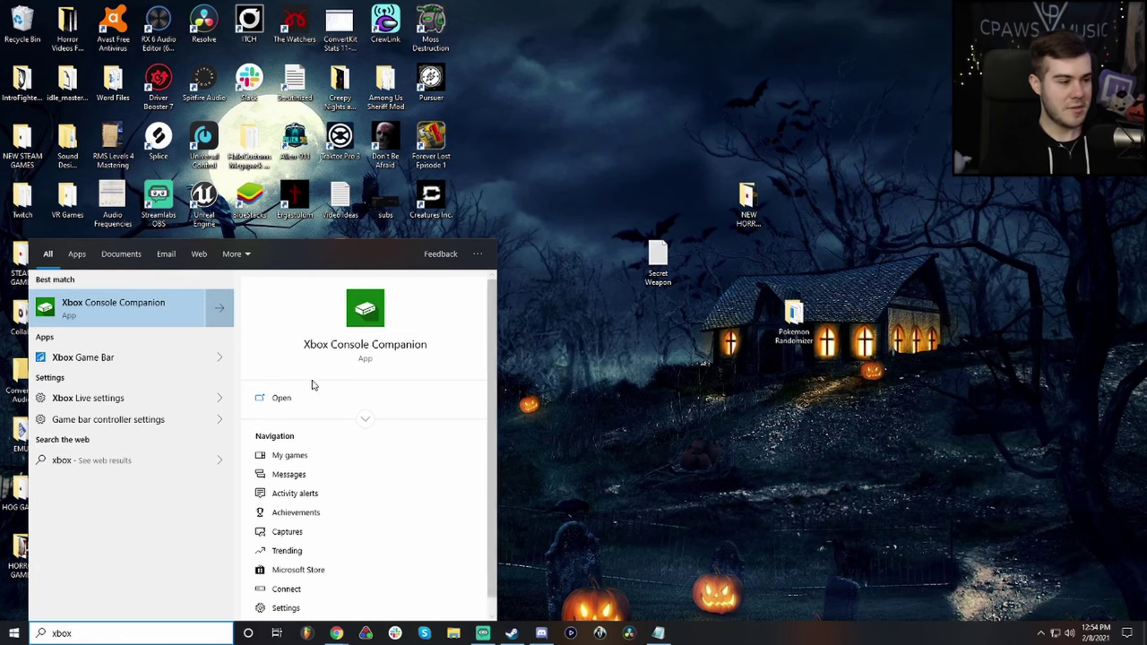
pyautogui.click(123, 309)
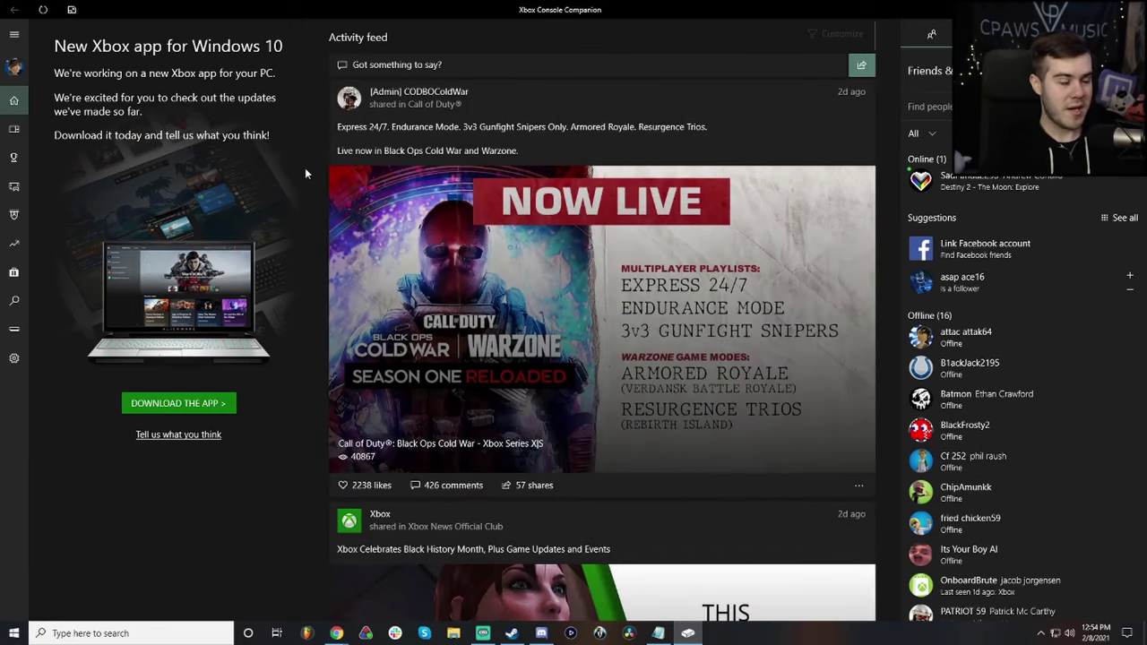
# Browse My games, then the Xbox Live and on-this-PC Captures pages.
pyautogui.click(16, 132)
pyautogui.click(14, 185)
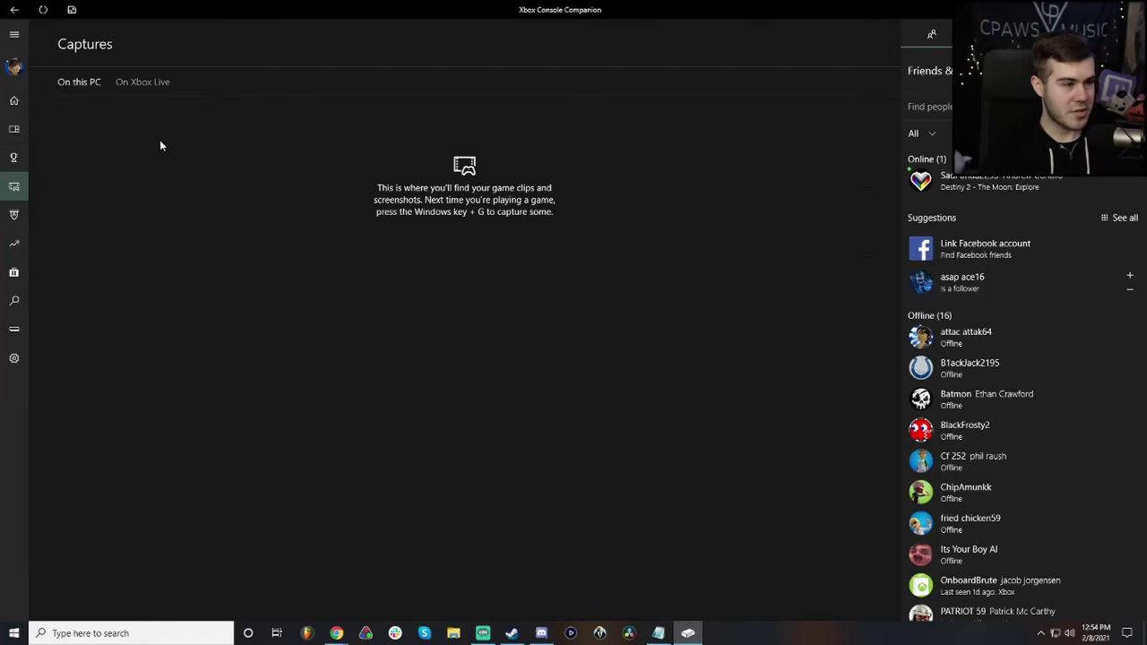
pyautogui.click(151, 87)
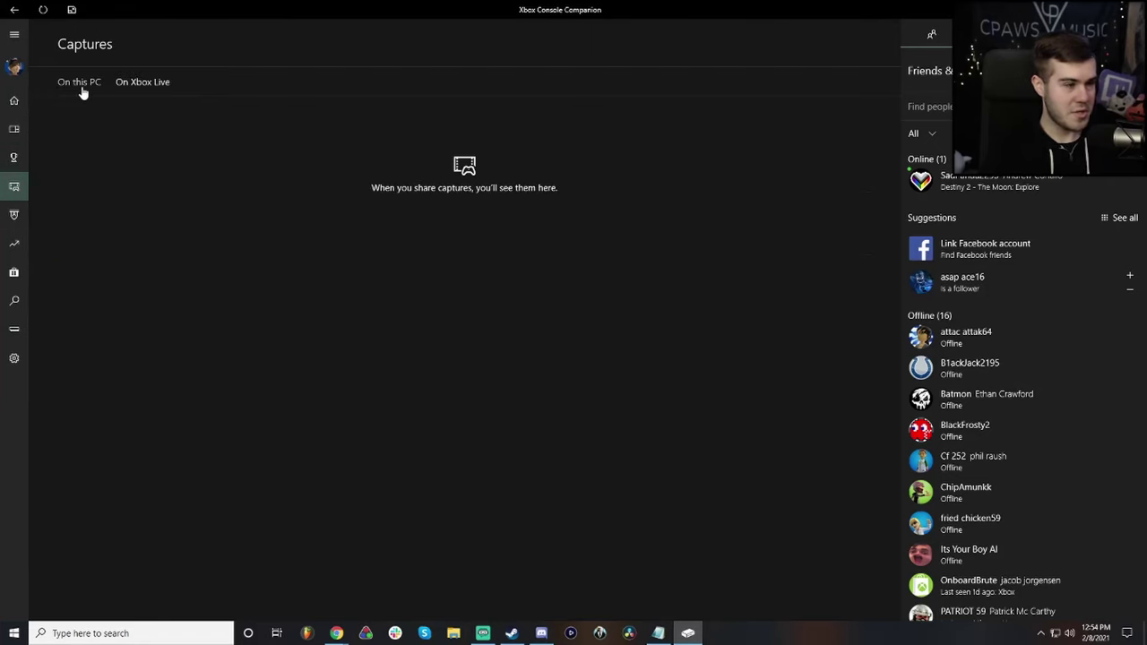
pyautogui.click(82, 88)
# Connect to the XboxOne console and start streaming it to the PC.
pyautogui.click(13, 331)
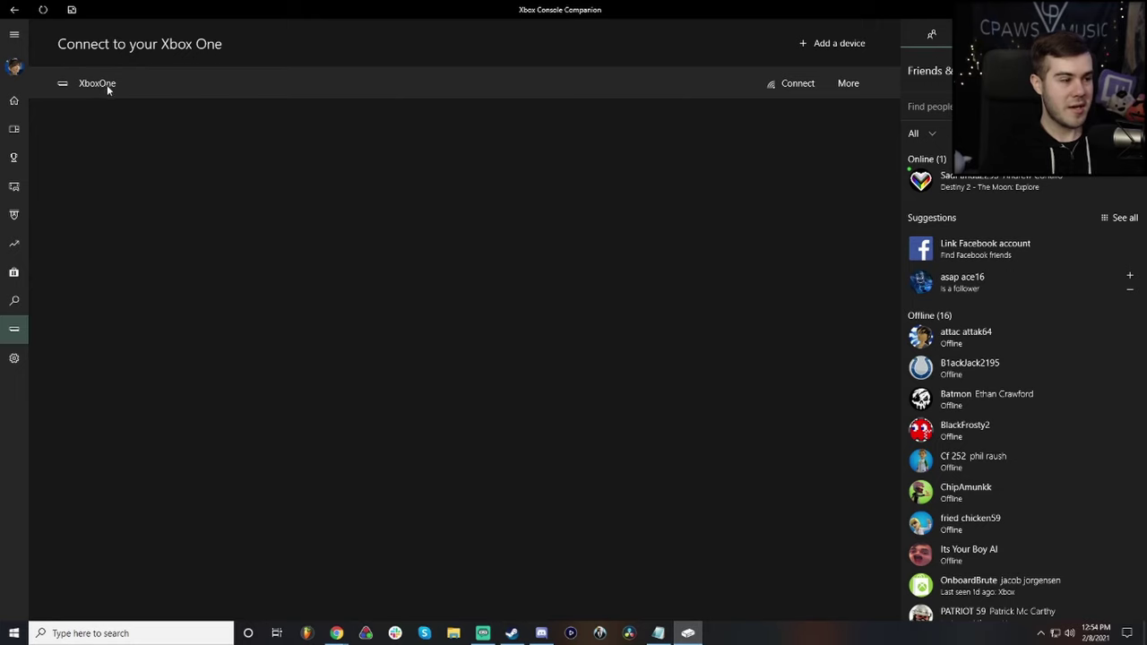
pyautogui.click(792, 86)
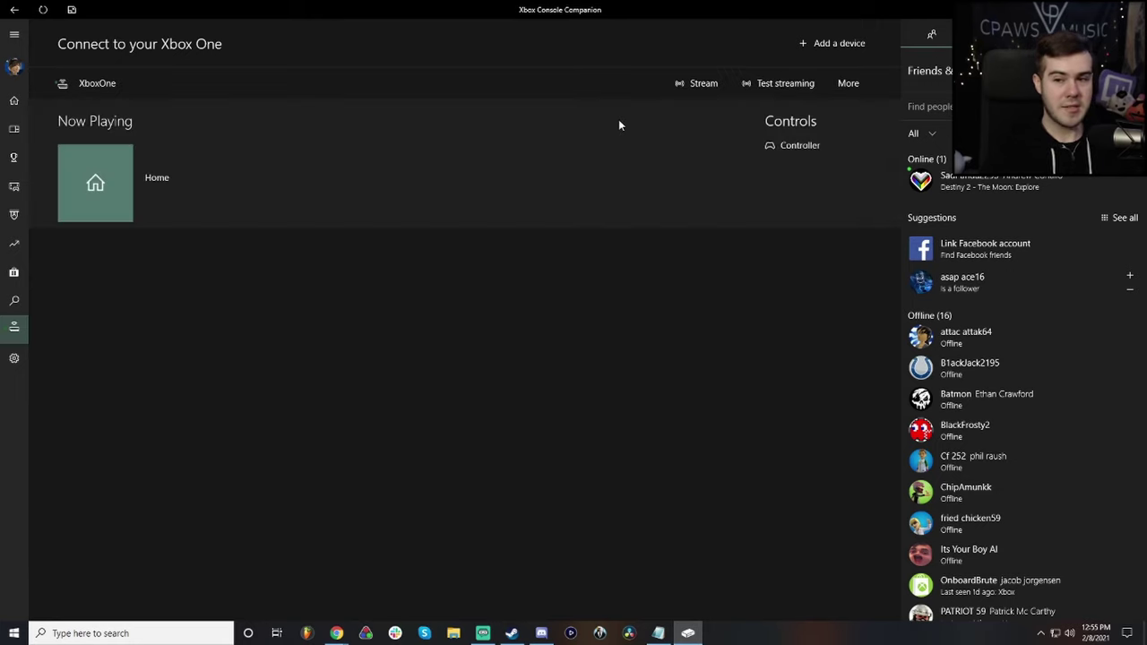
pyautogui.click(701, 85)
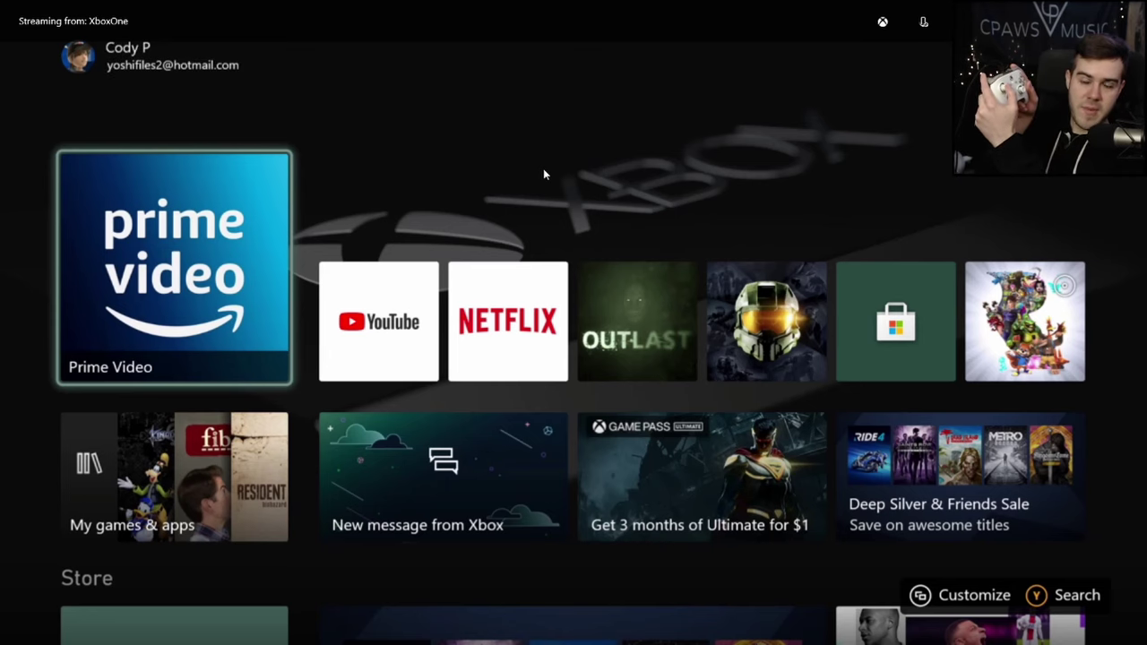
# Move focus across the console home tiles to Outlast and launch the game.
pyautogui.press('Right')
pyautogui.press('Right')
pyautogui.press('Right')
pyautogui.press('Left')
pyautogui.press('Left')
pyautogui.press('Left')
pyautogui.press('Right')
pyautogui.press('Right')
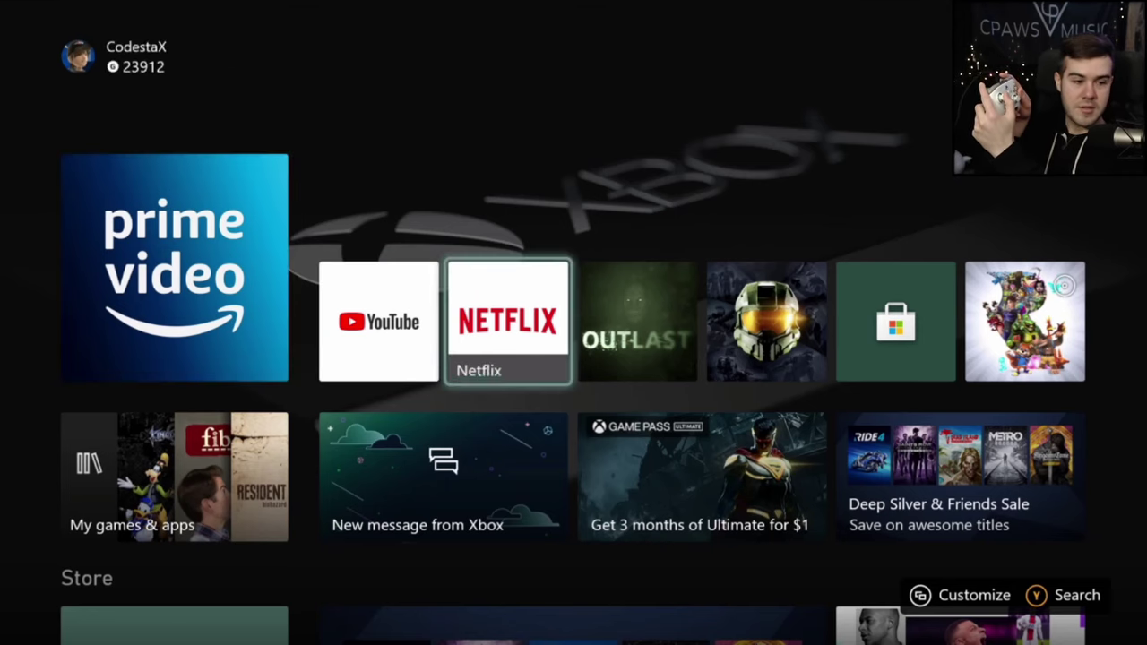
pyautogui.press('Right')
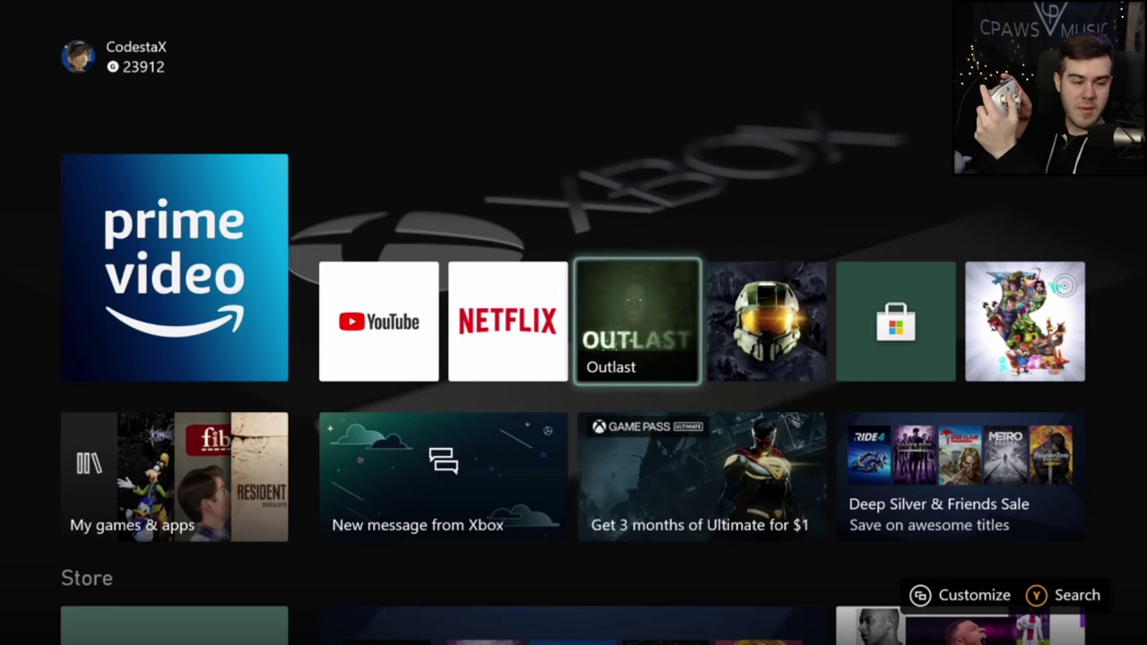
pyautogui.press('Return')
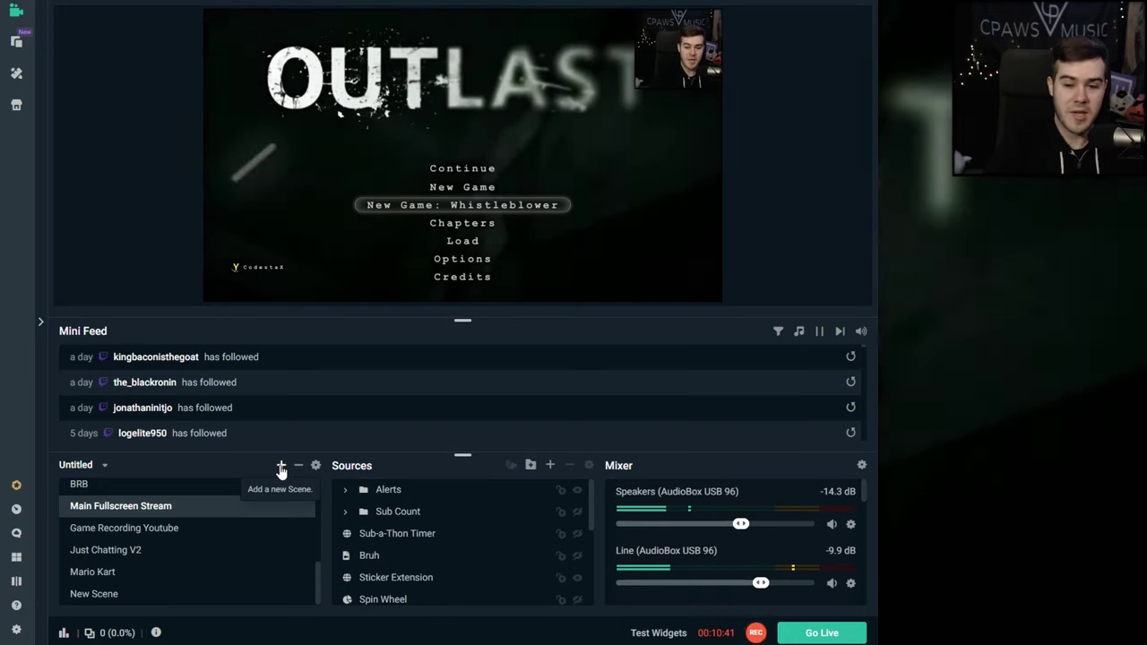
# Add a scene, keeping the default name New Scene (1).
pyautogui.click(280, 470)
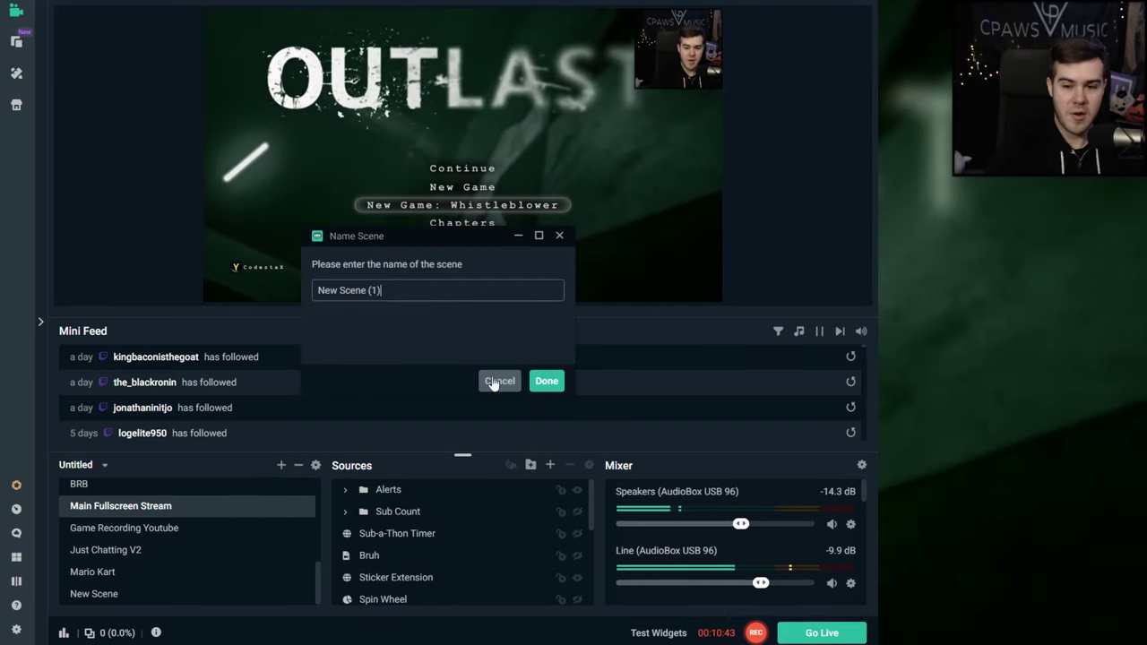
pyautogui.click(545, 381)
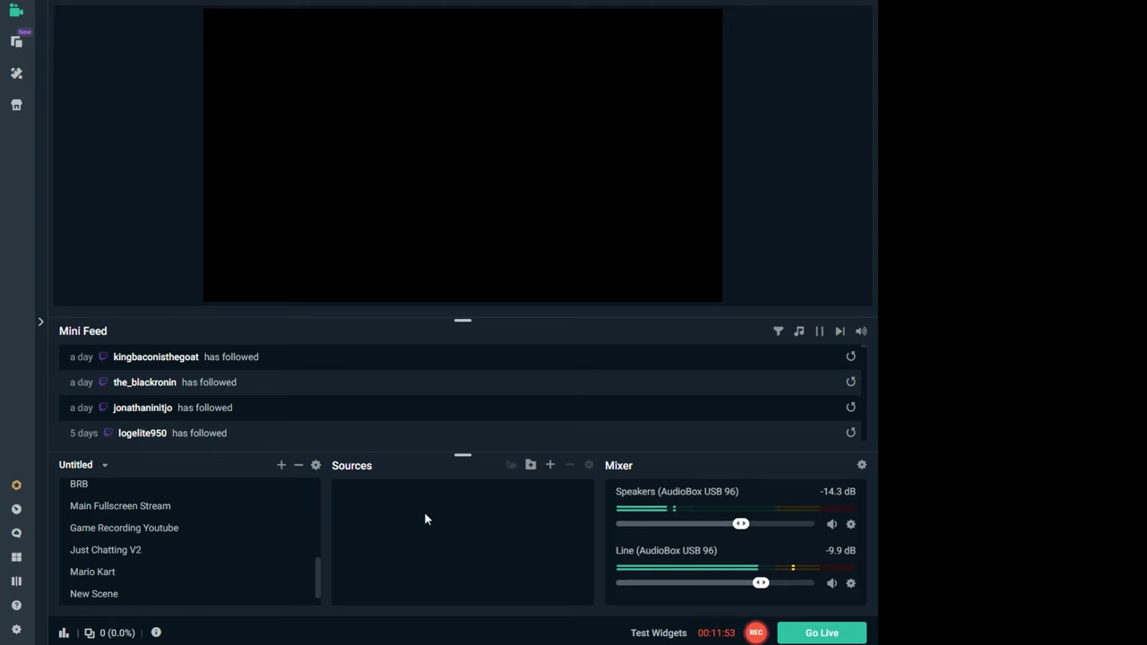
# Pick Game Capture as the new source type, after viewing Display and Window Capture details.
pyautogui.click(551, 466)
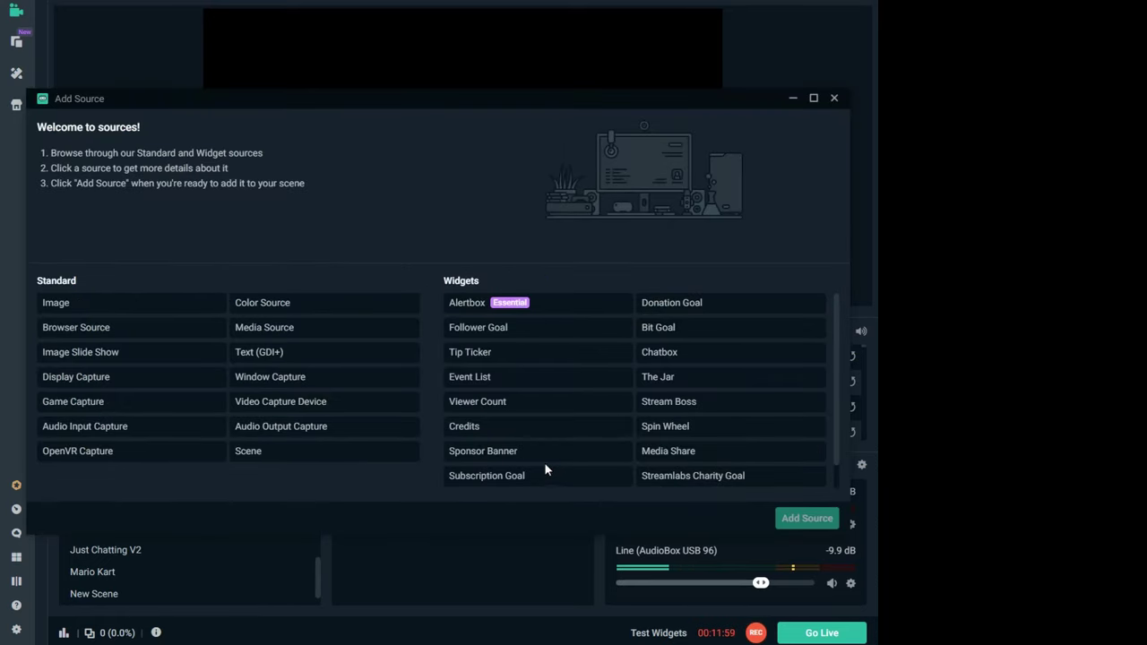
pyautogui.click(139, 385)
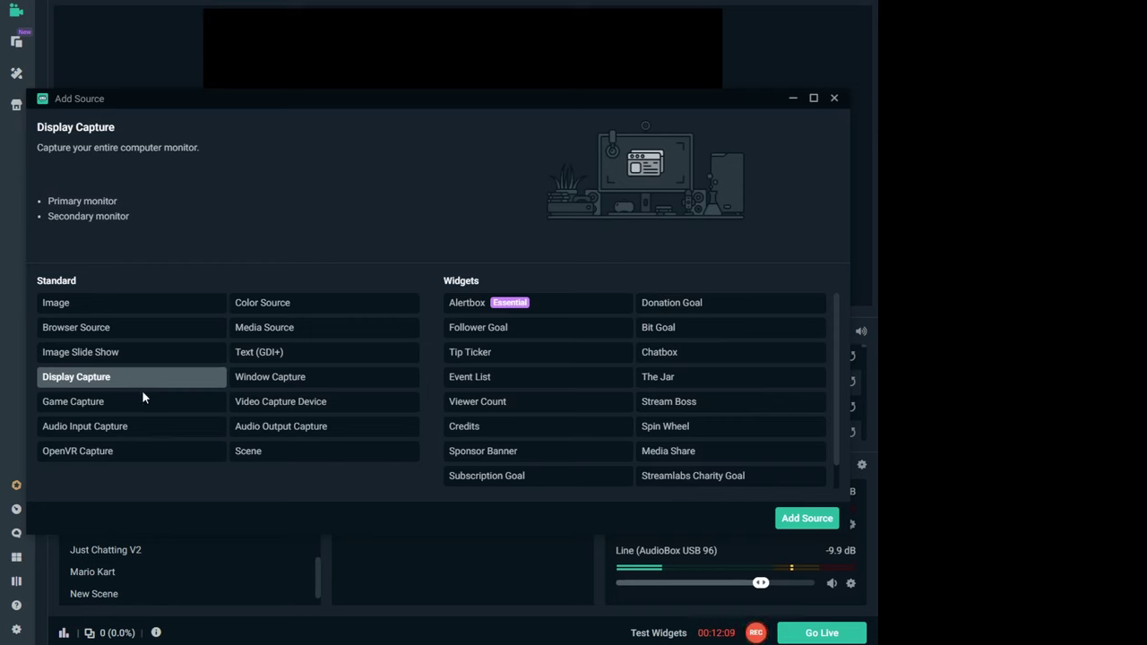
pyautogui.click(164, 403)
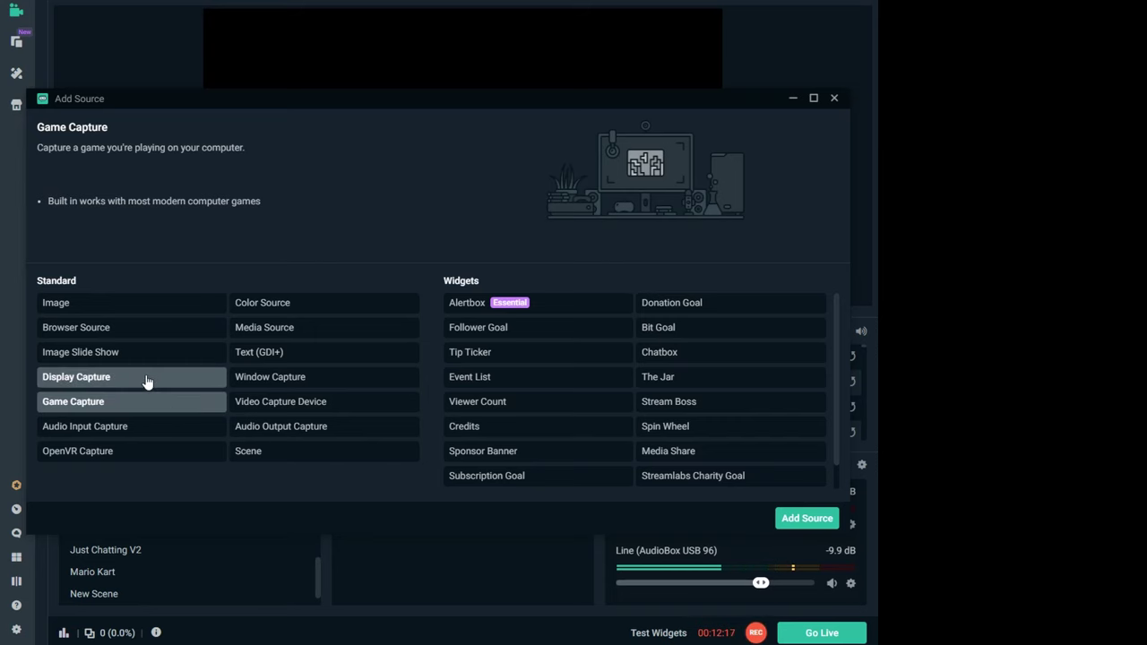
pyautogui.click(299, 380)
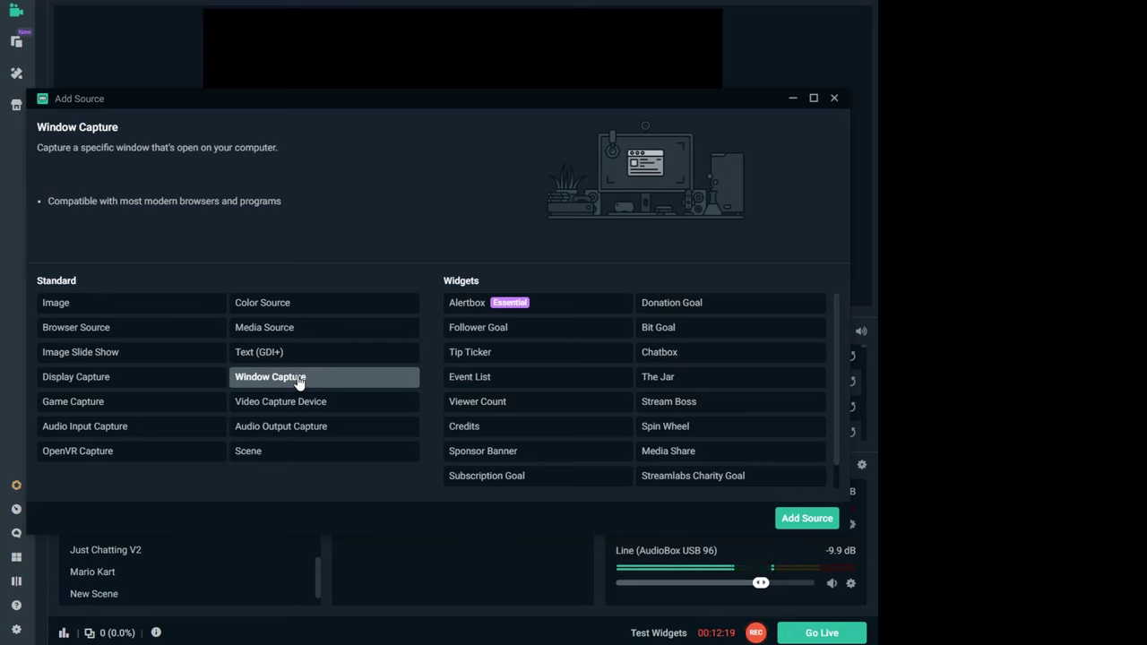
pyautogui.click(154, 405)
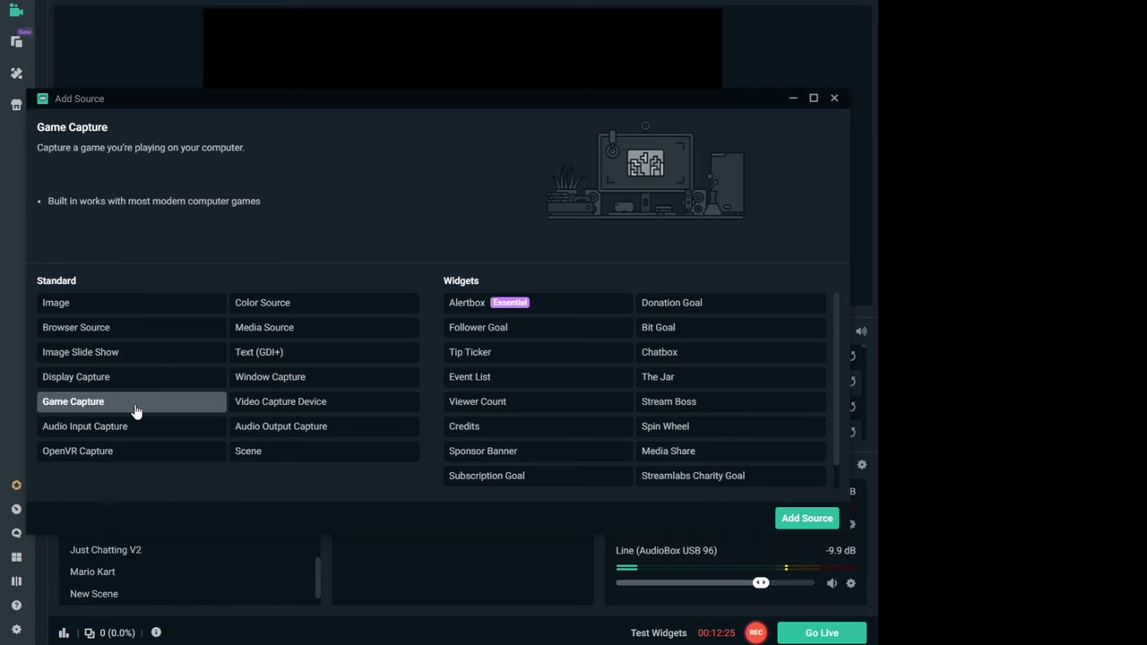
pyautogui.click(797, 520)
# Create it as a new source named XBOX CAPTURE RECORDING.
pyautogui.click(373, 405)
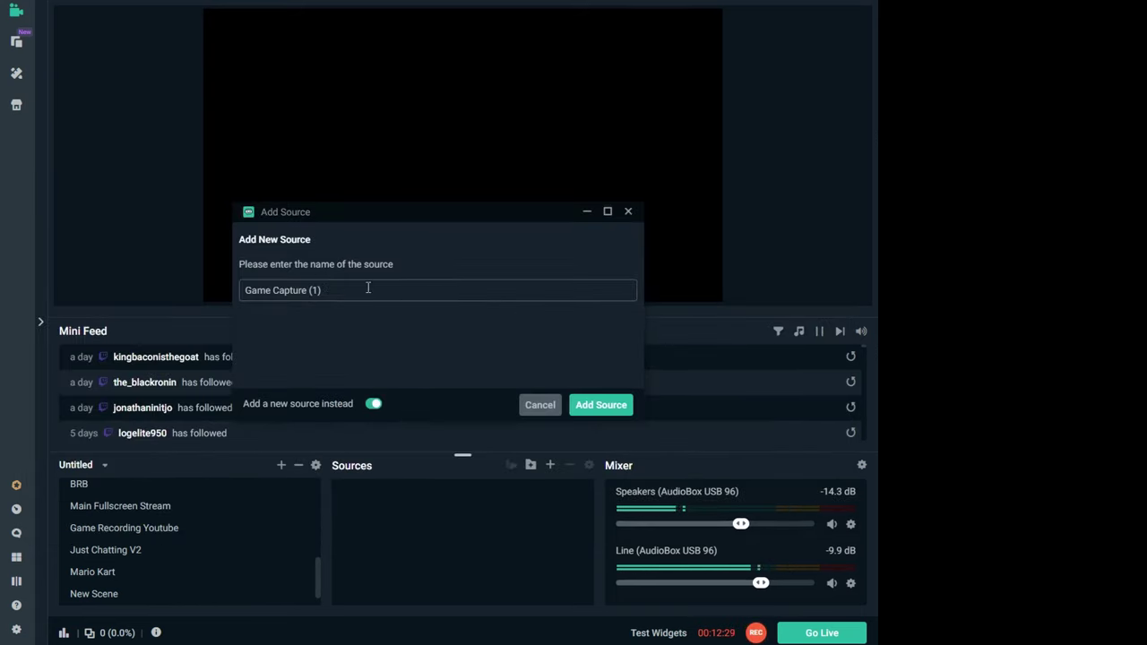
pyautogui.write('XBOX CAPTURE RECOR')
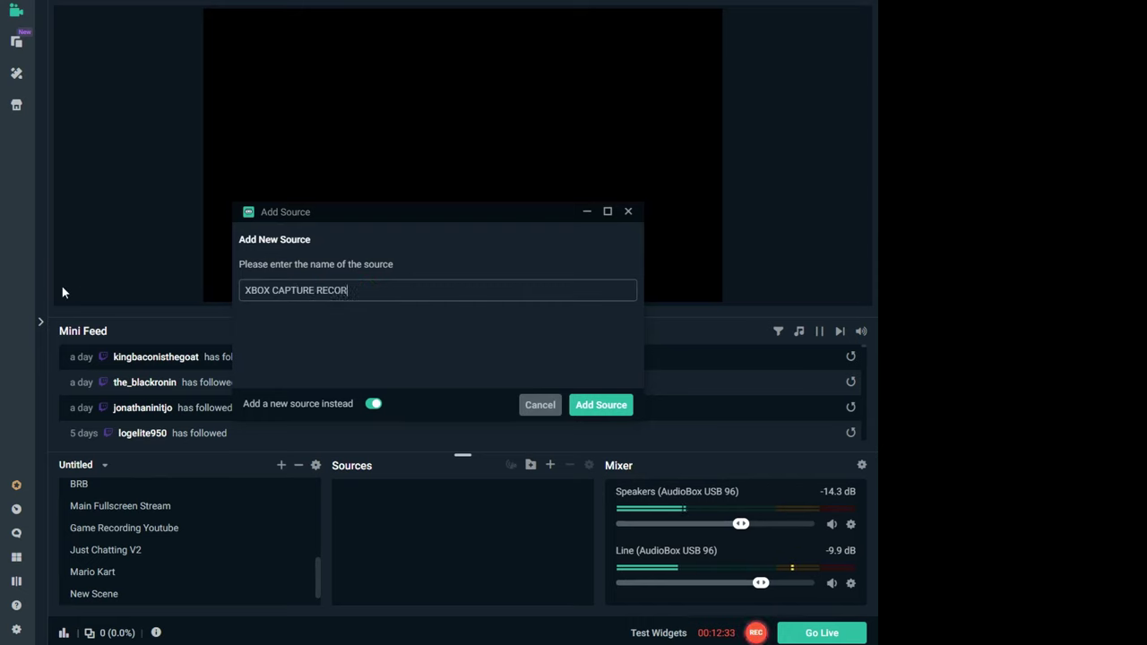
pyautogui.click(598, 405)
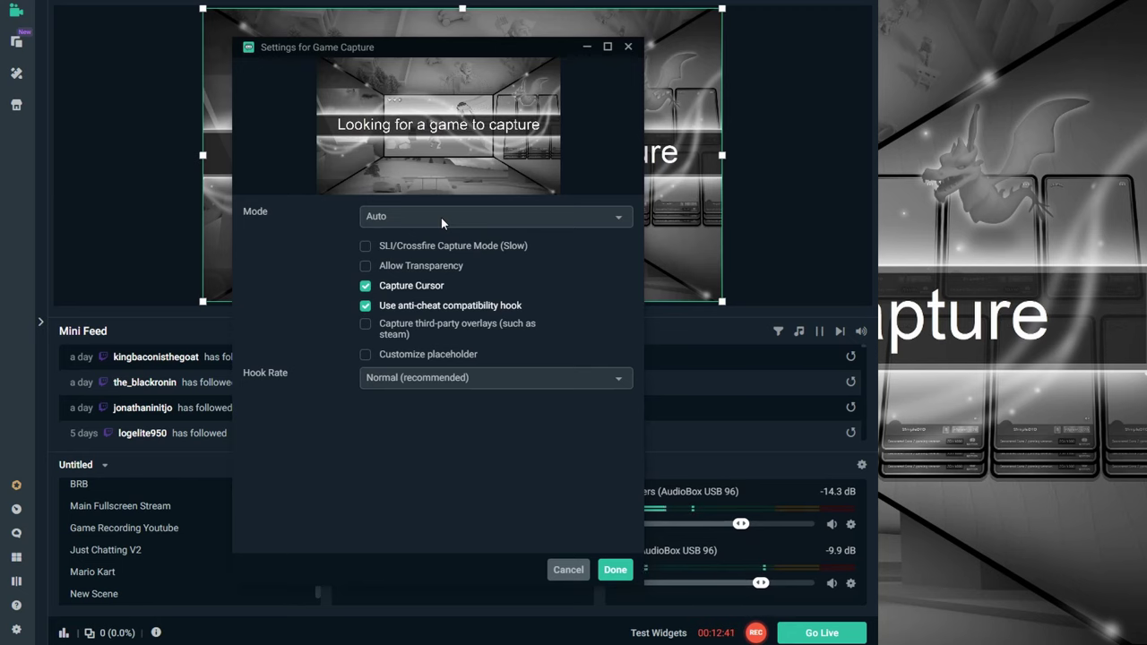
# Set Mode to Capture specific window with [XboxApp.exe]: Xbox Console Companion and confirm.
pyautogui.click(440, 218)
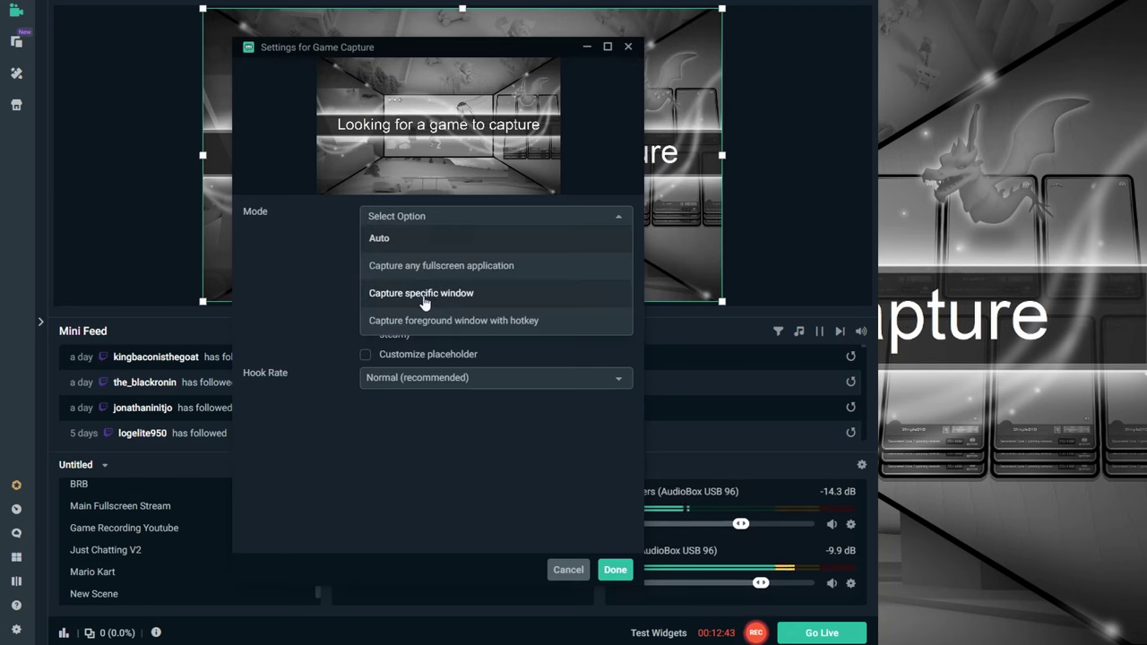
pyautogui.click(485, 302)
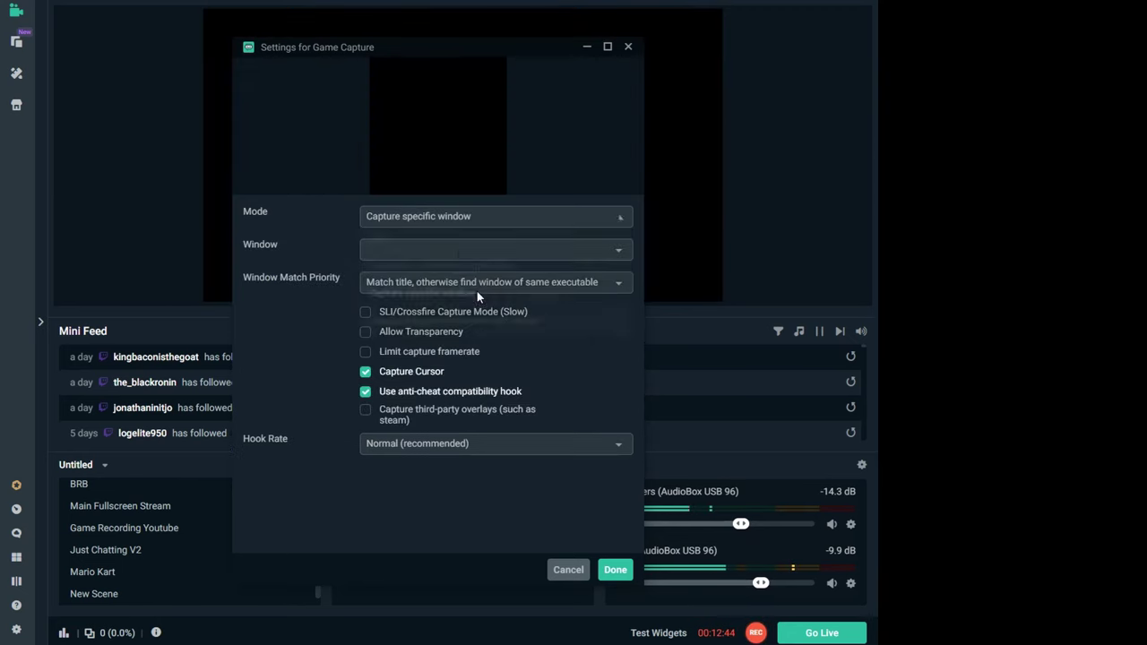
pyautogui.click(447, 249)
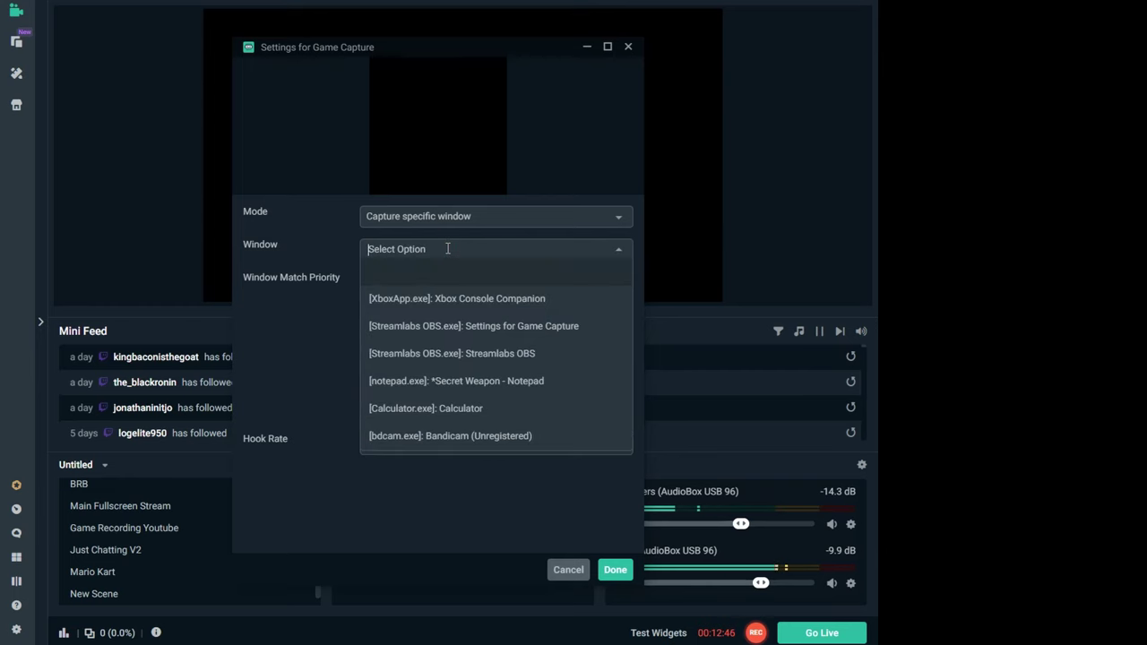
pyautogui.click(476, 298)
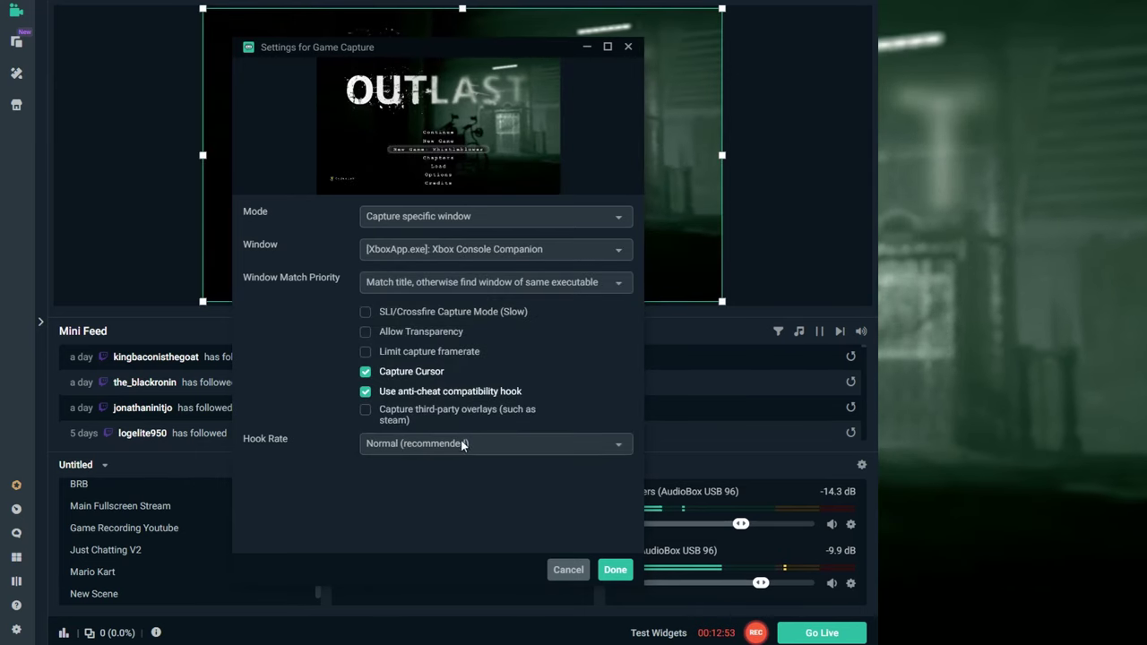
pyautogui.click(615, 572)
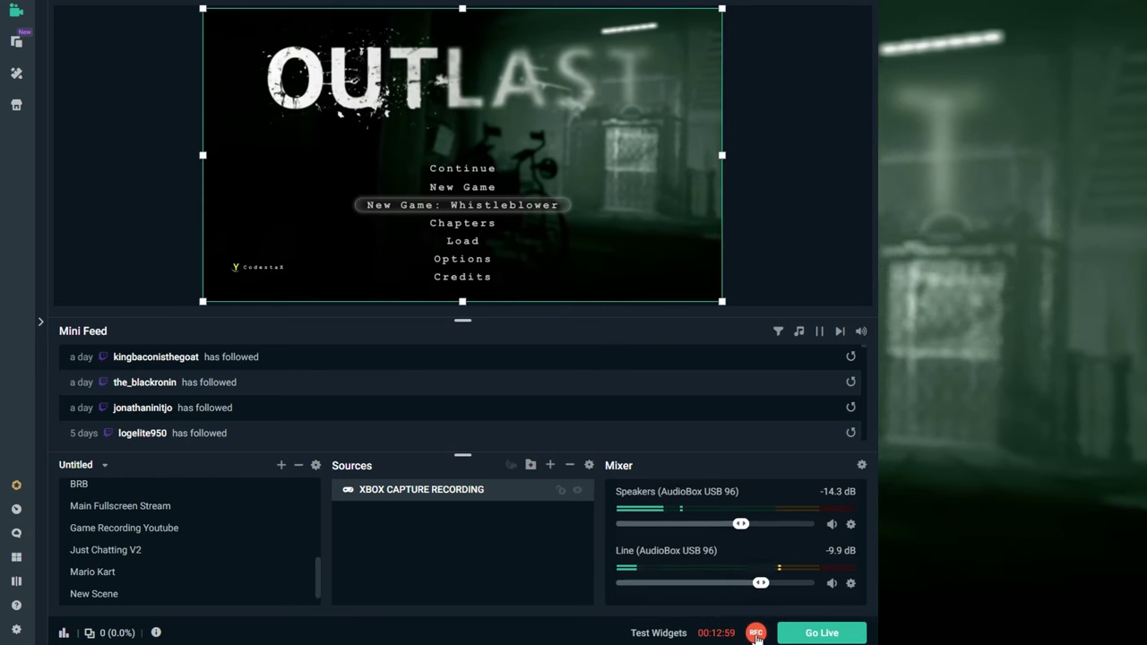
pyautogui.click(17, 629)
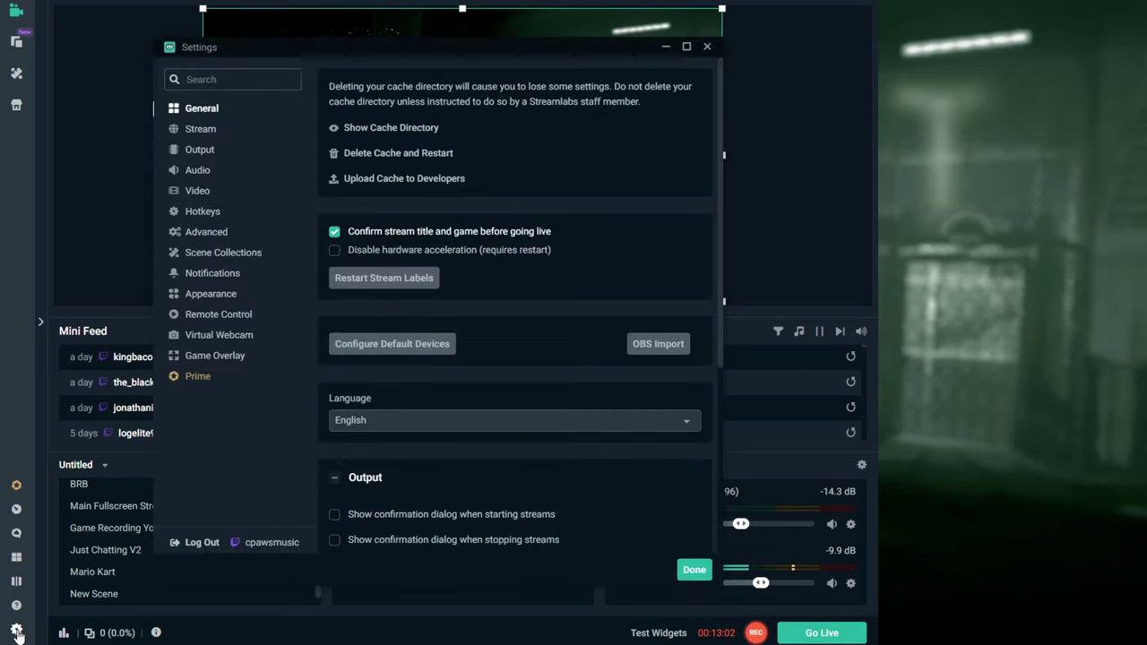
pyautogui.click(201, 190)
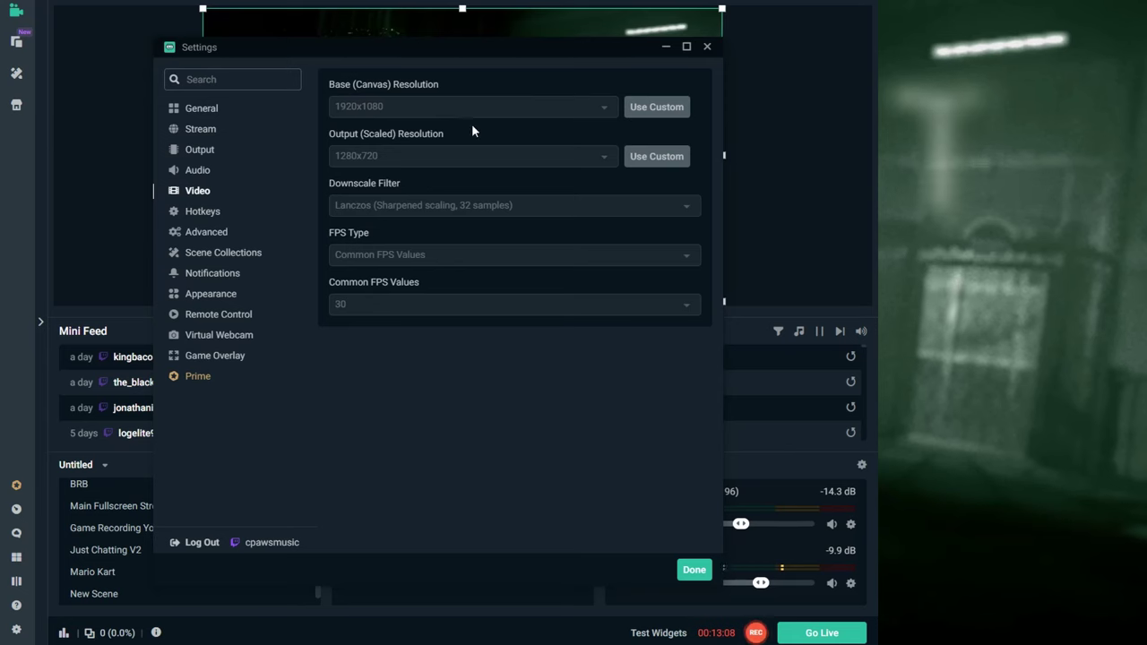
pyautogui.click(204, 153)
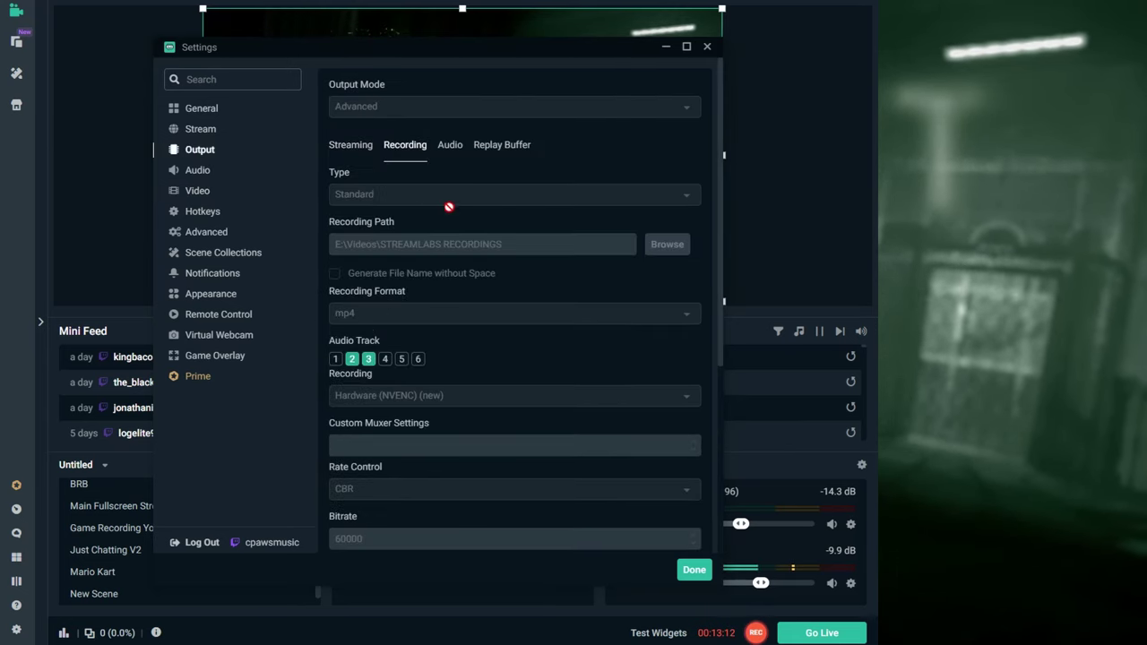
pyautogui.scroll(-2, 474, 333)
pyautogui.scroll(1, 474, 333)
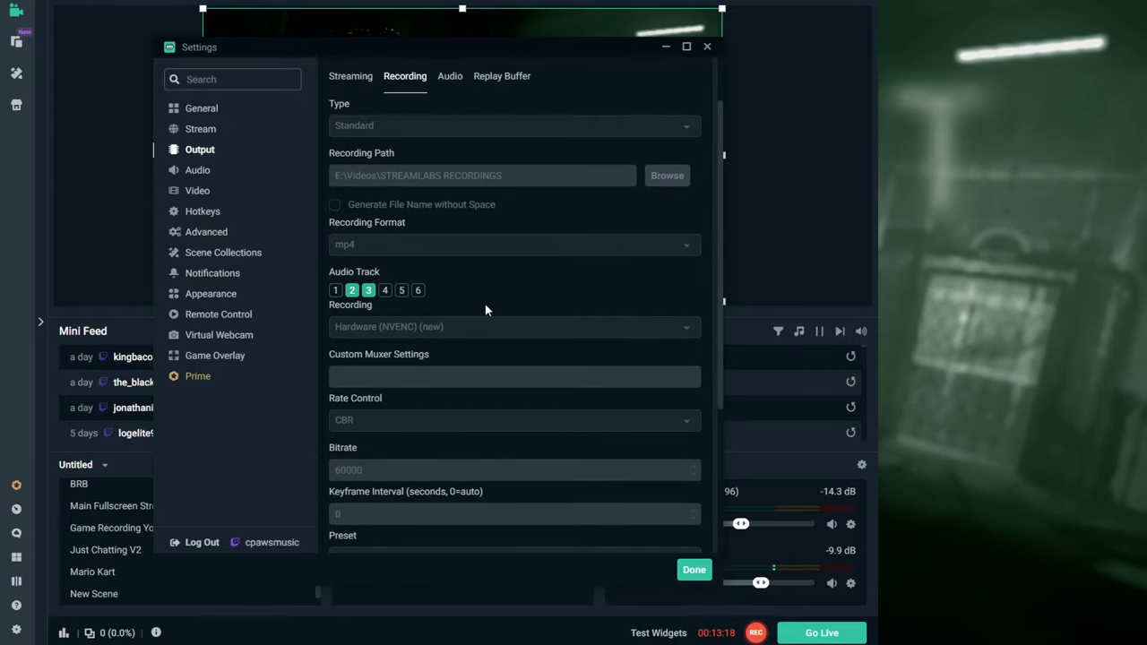
pyautogui.scroll(-1, 484, 310)
pyautogui.scroll(2, 468, 335)
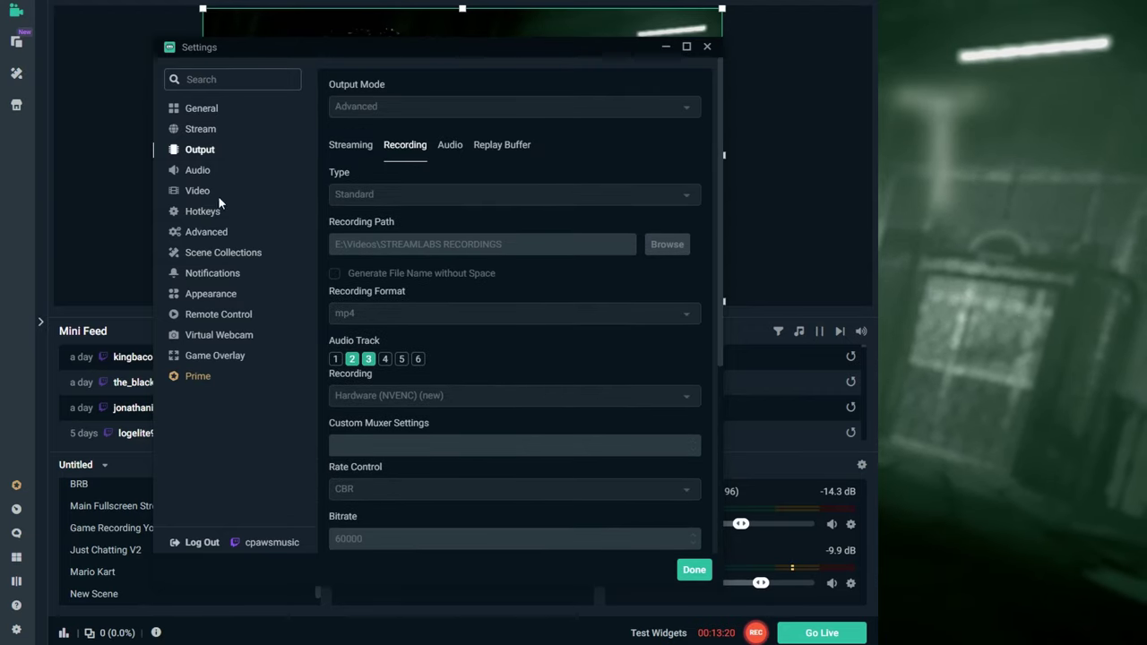
pyautogui.click(693, 570)
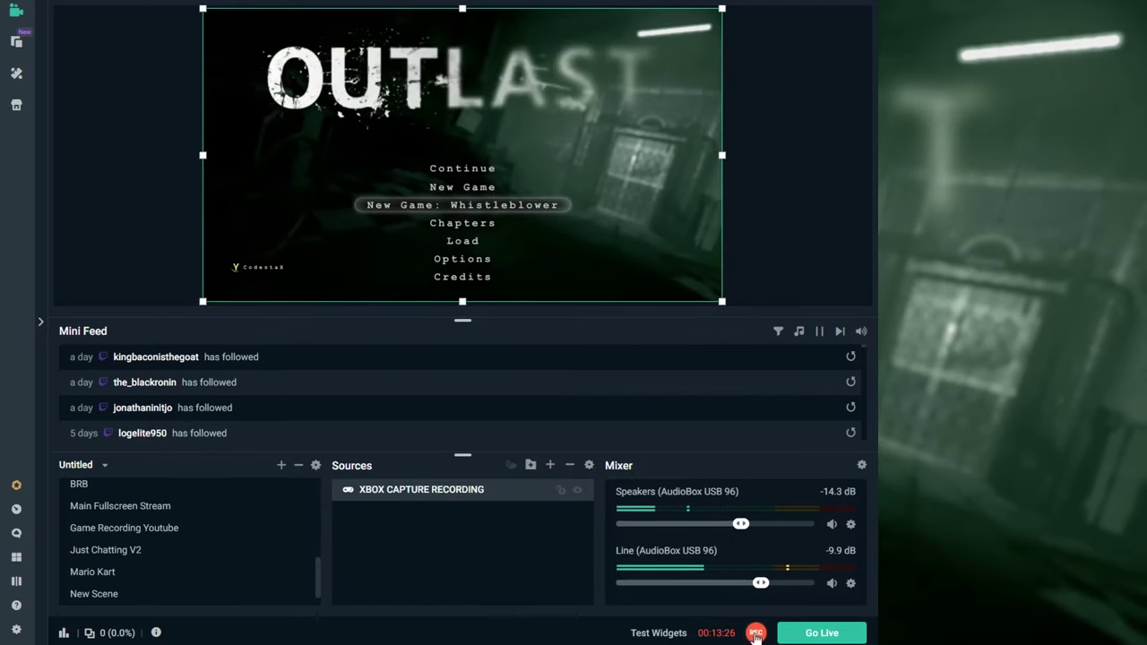